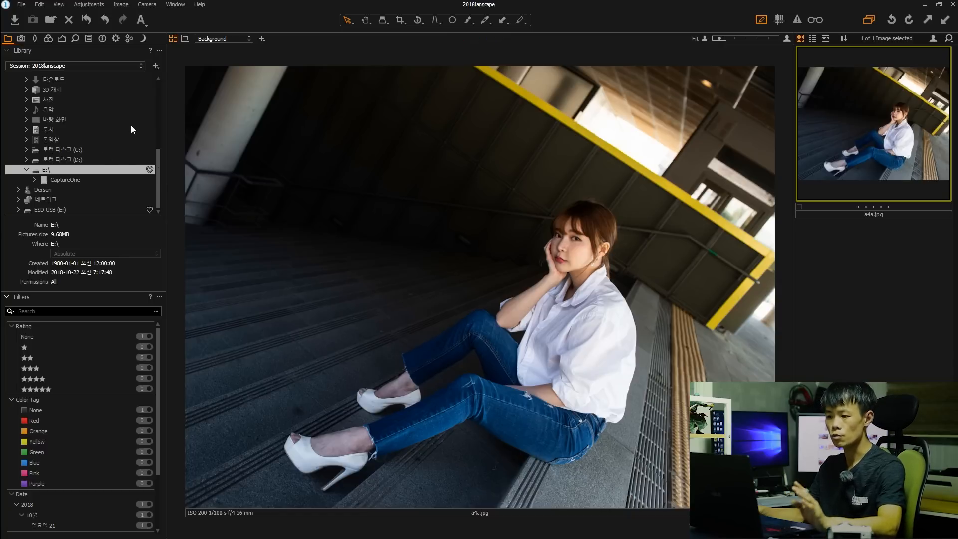
Show the Color Balance tool and review its Master, 3-Way, Shadow and Highlight modes, ending on 3-Way.
left_click(49, 38)
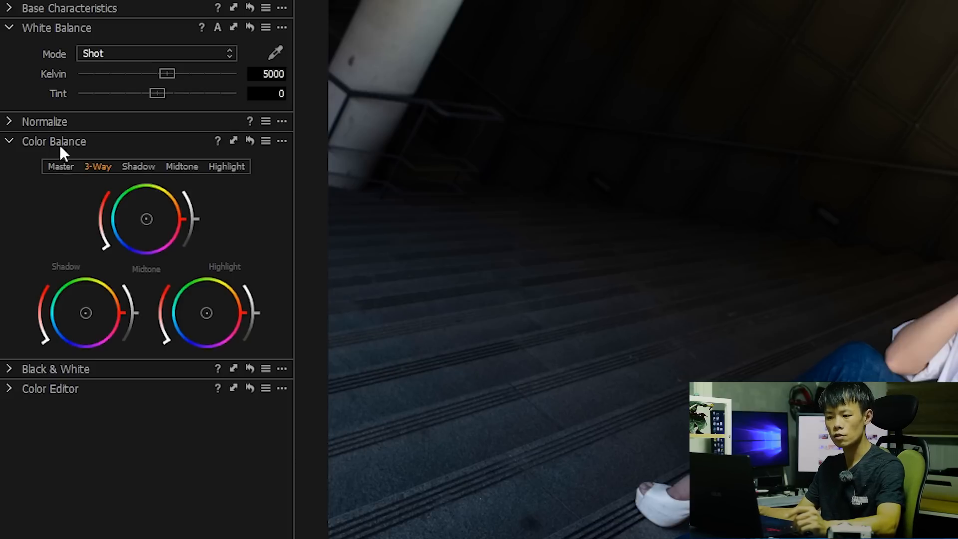
left_click(61, 167)
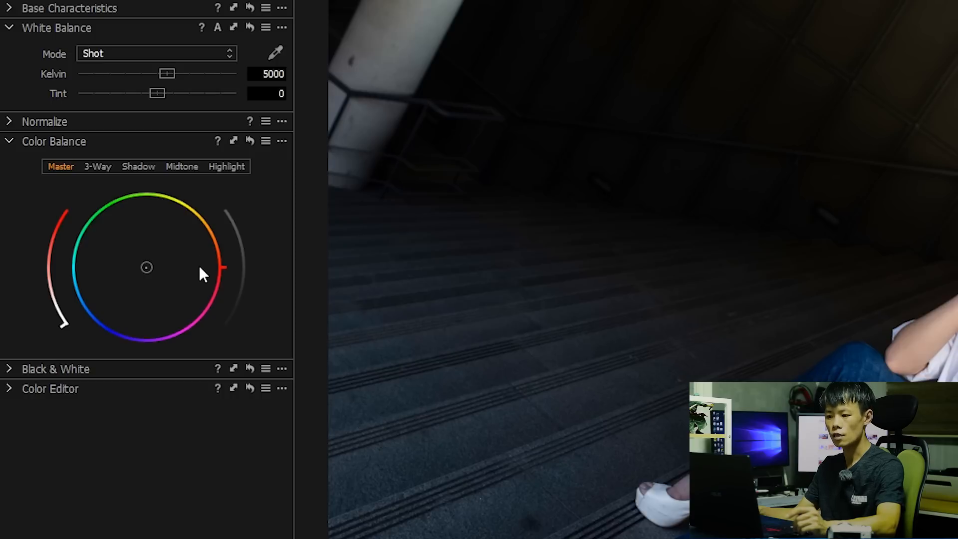
left_click(94, 171)
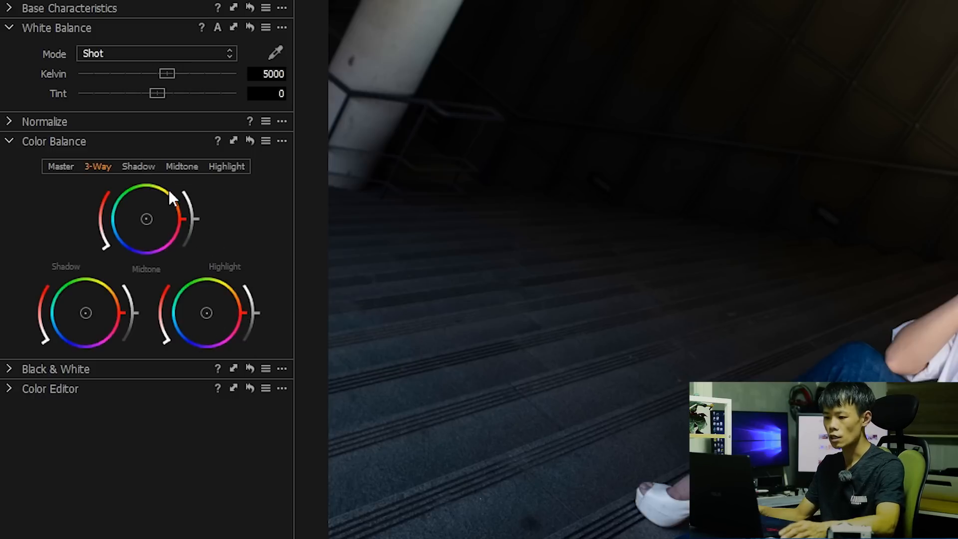
left_click(138, 168)
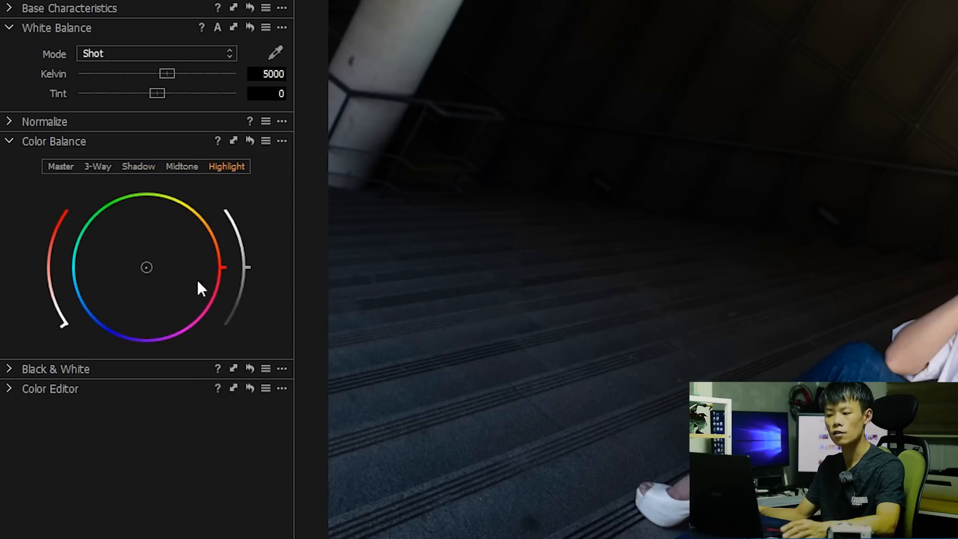
left_click(108, 168)
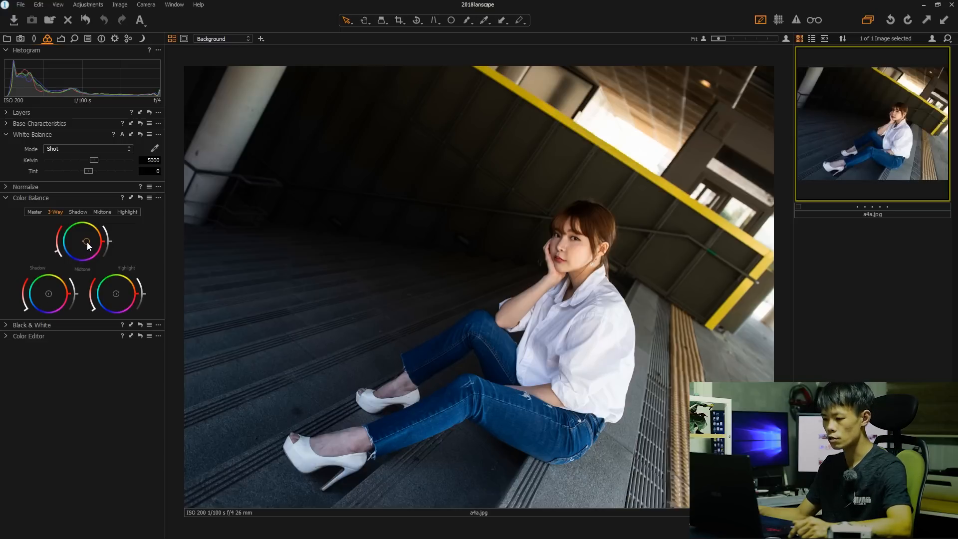
Try a red tint on the midtones, reset it to neutral and raise the midtone brightness slightly.
left_click_drag(82, 242, 91, 242)
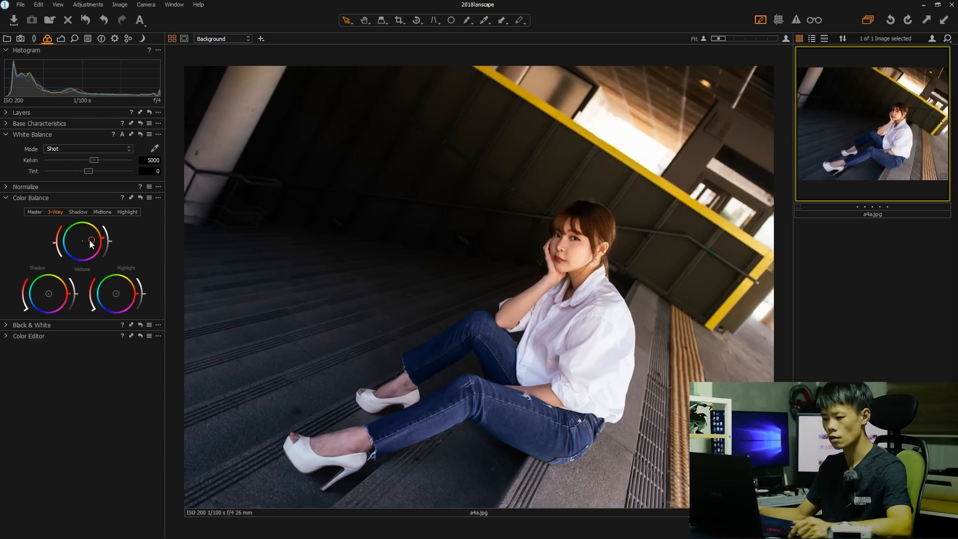
left_click_drag(53, 243, 114, 230)
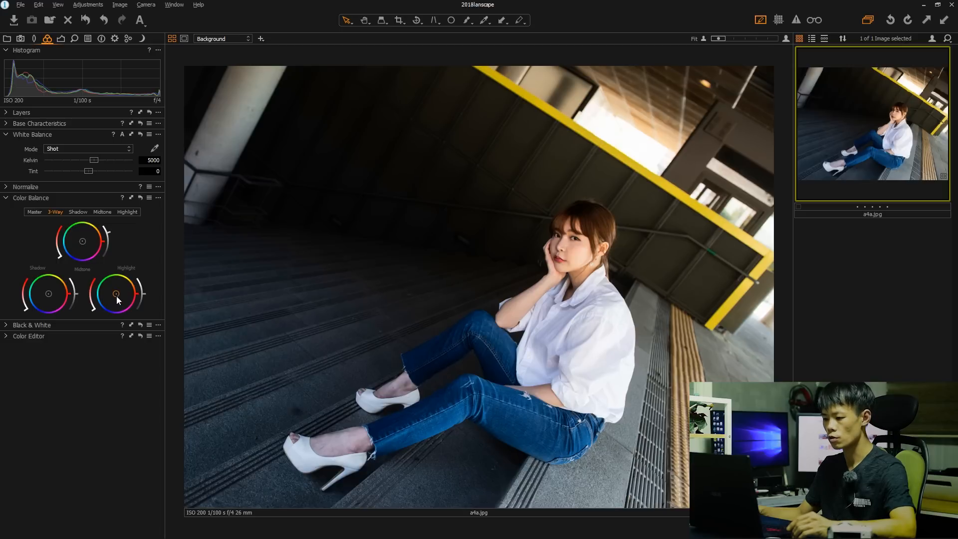
Try pink-red and orange tints on the highlights with the 3-Way Color Balance wheel.
left_click_drag(117, 296, 127, 298)
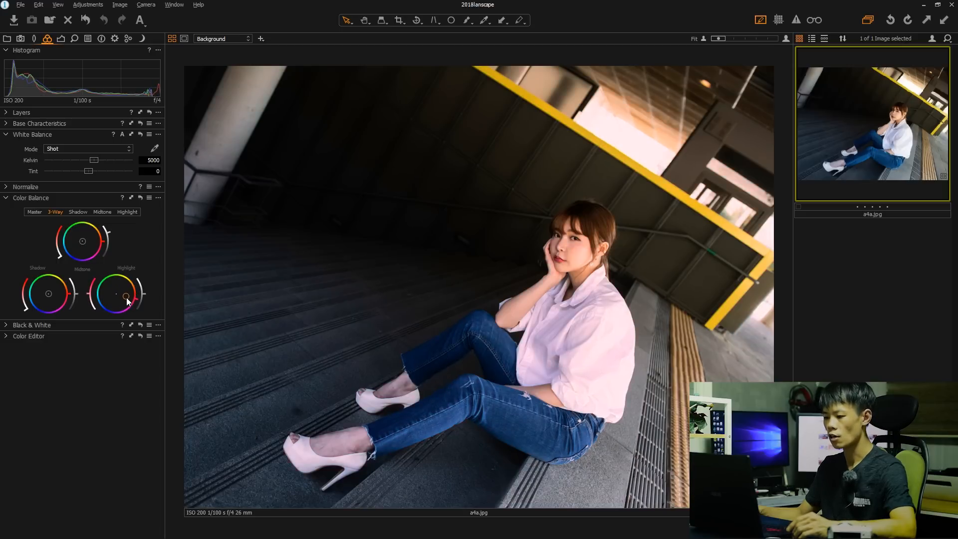
mouse_move(127, 298)
left_mouse_down()
mouse_move(117, 295)
mouse_move(127, 302)
left_mouse_up()
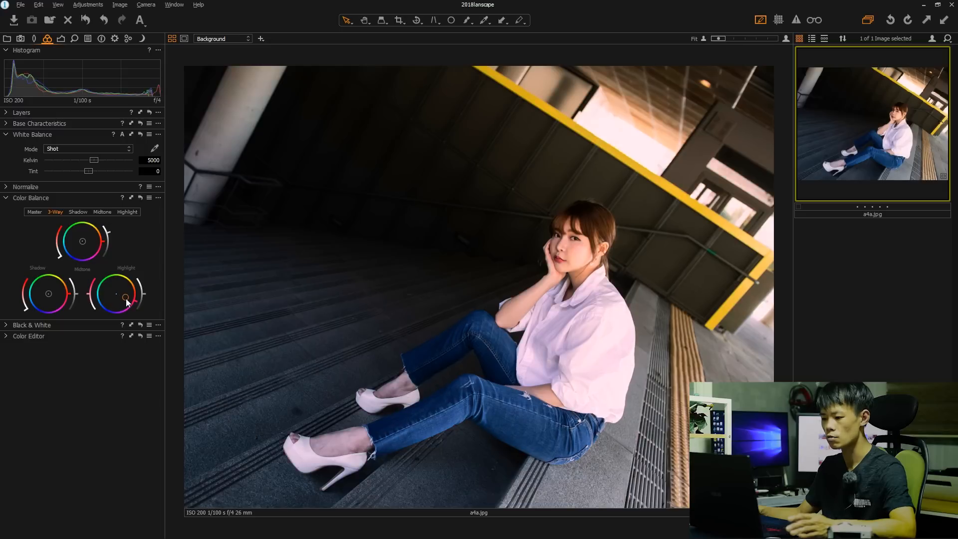
double_click(111, 294)
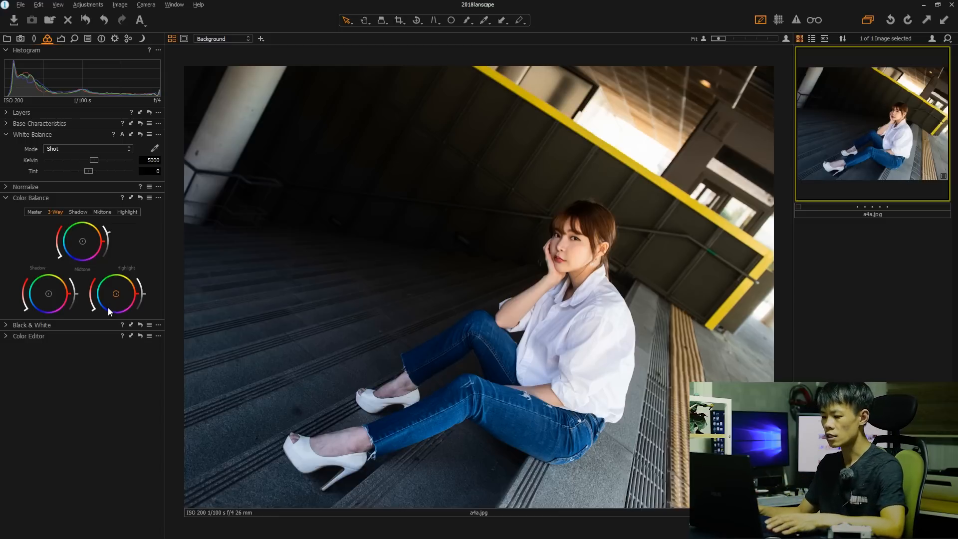
left_click_drag(117, 294, 121, 290)
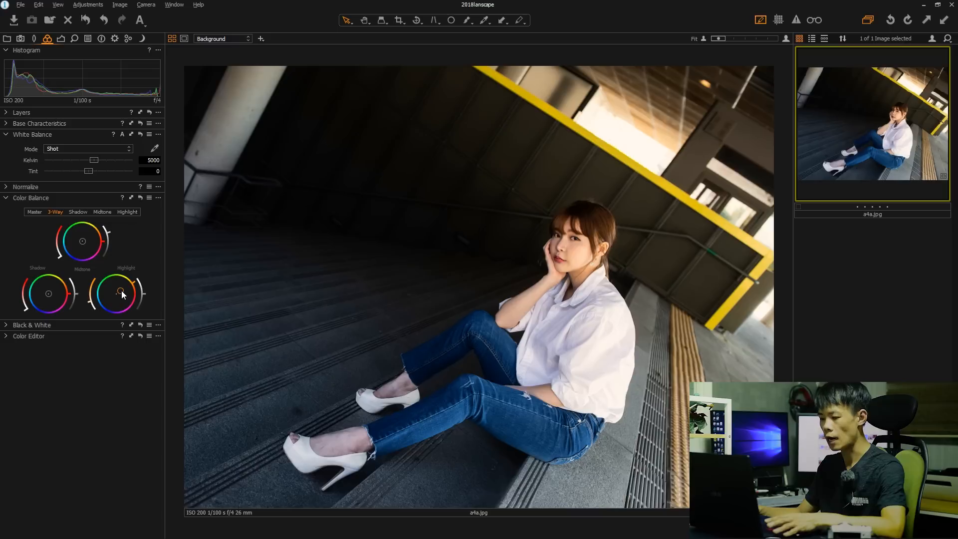
mouse_move(119, 292)
left_mouse_down()
mouse_move(138, 301)
mouse_move(115, 294)
mouse_move(130, 306)
left_mouse_up()
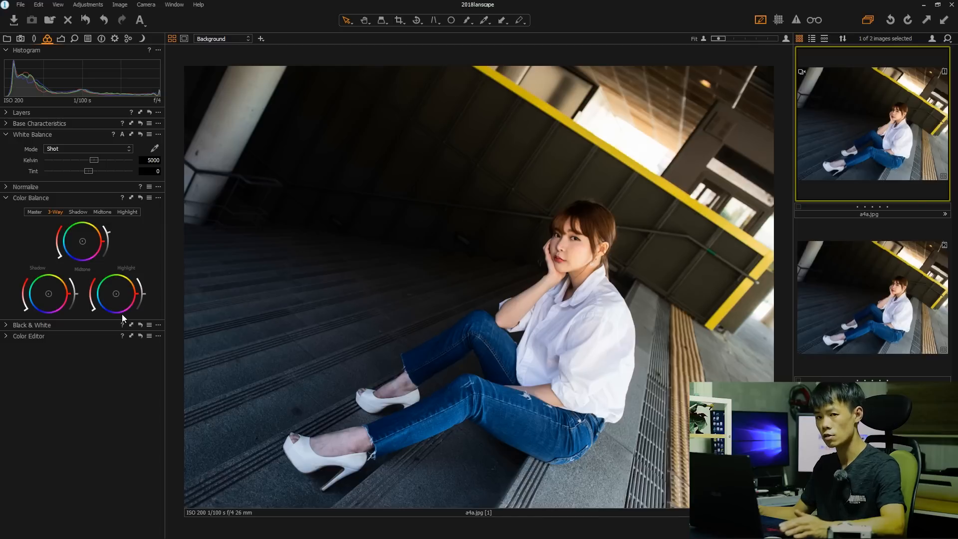
Compare the neutral first variant of a4a.jpg with the blue-tinted midtones of the second variant.
left_click(887, 245)
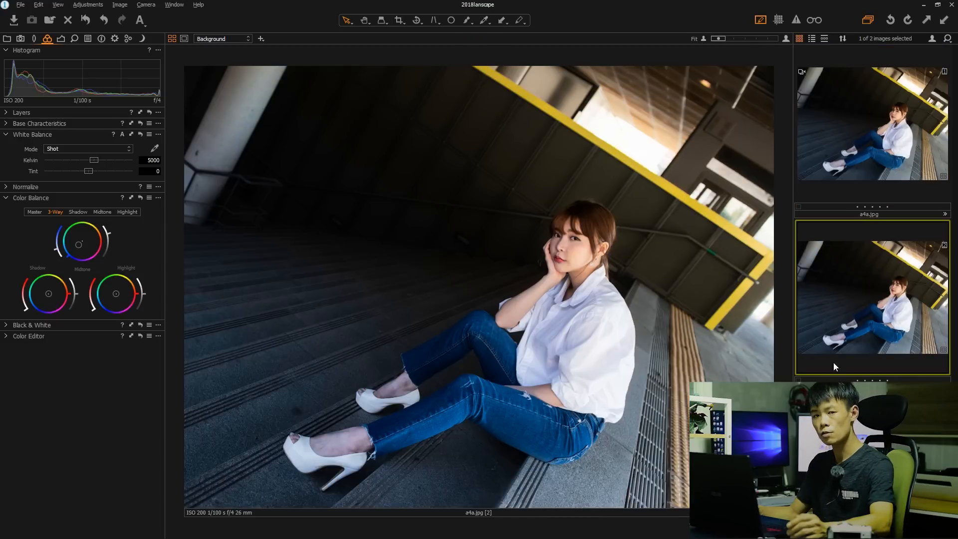
left_click(887, 155)
left_click(883, 246)
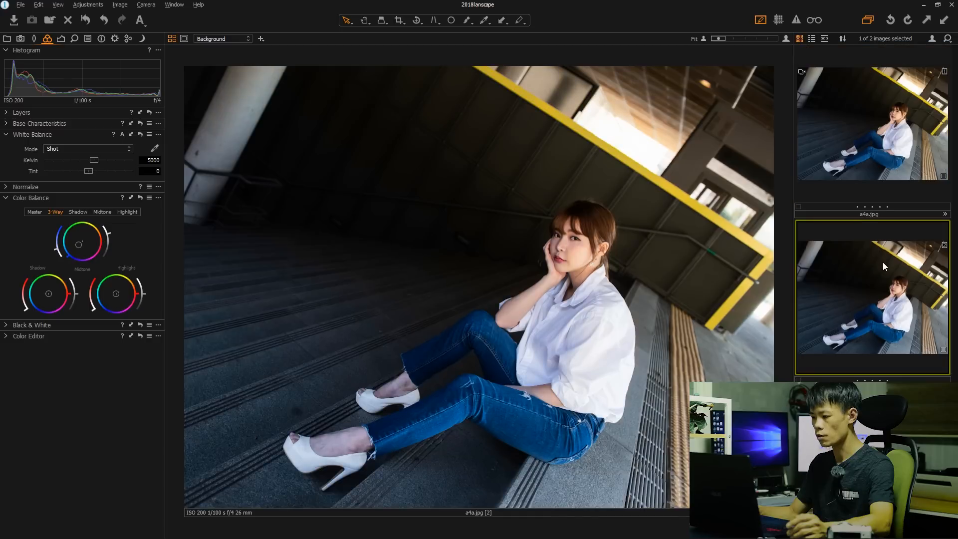
left_click(872, 147)
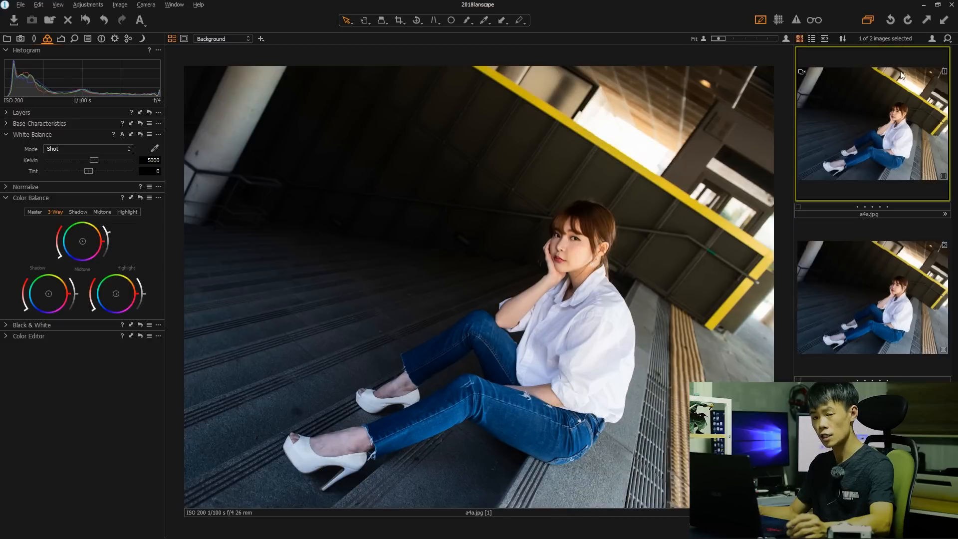
left_click(880, 303)
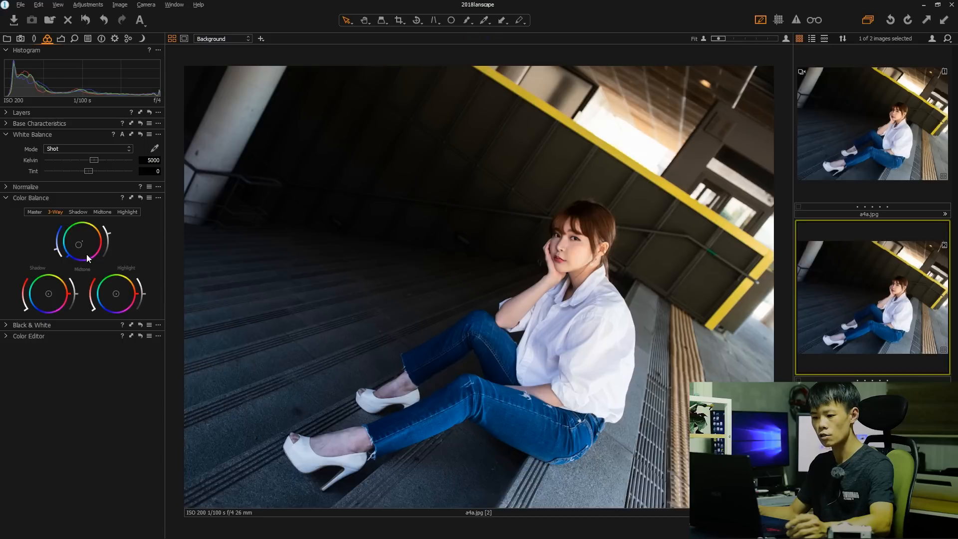
left_click(902, 143)
left_click(899, 257)
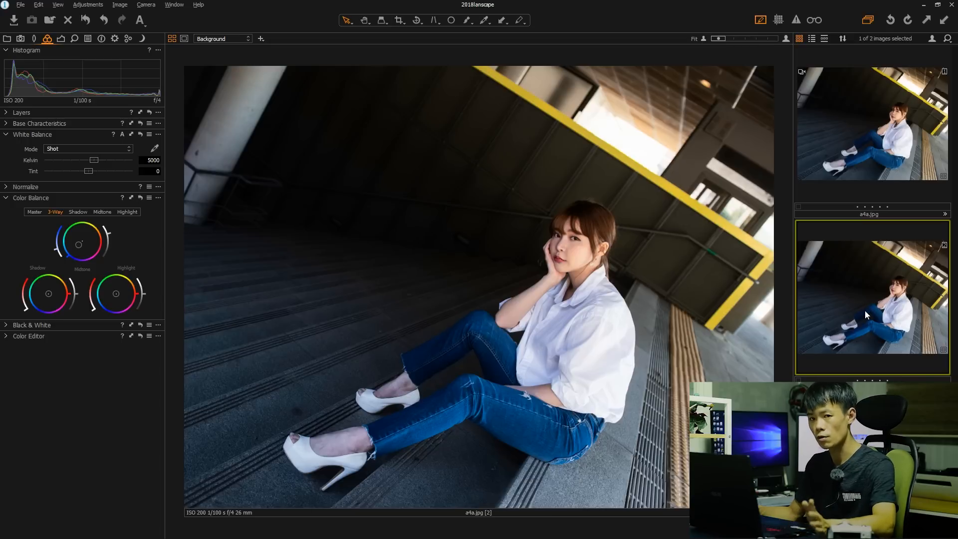
left_click(847, 137)
left_click(850, 153)
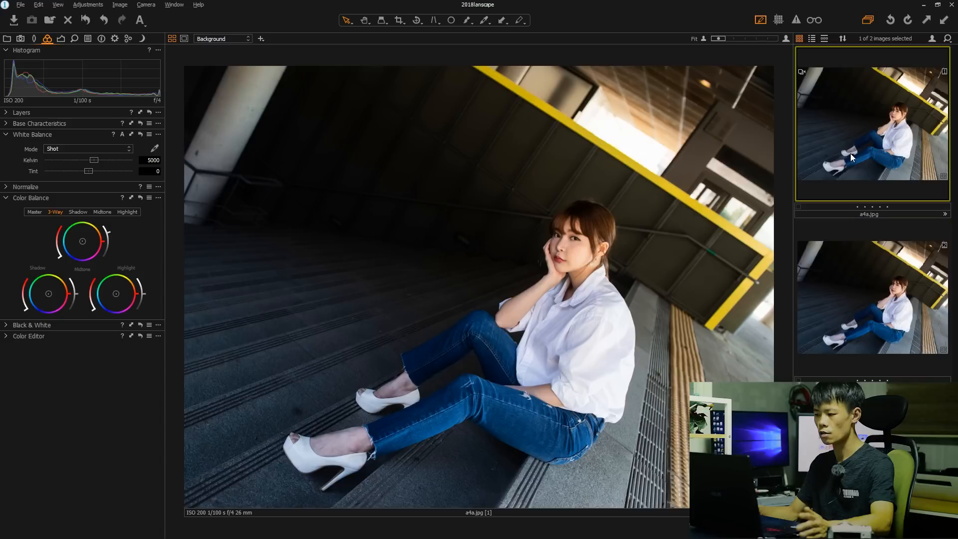
left_click(844, 290)
left_click(859, 164)
left_click(859, 277)
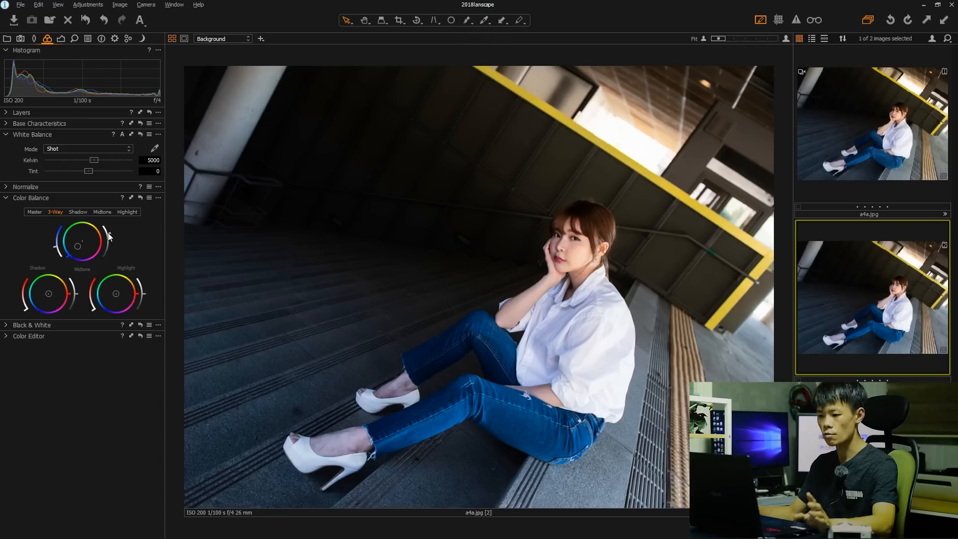
Test darker and brighter midtones on the second variant and leave the midtone brightness raised.
left_click_drag(108, 233, 114, 225)
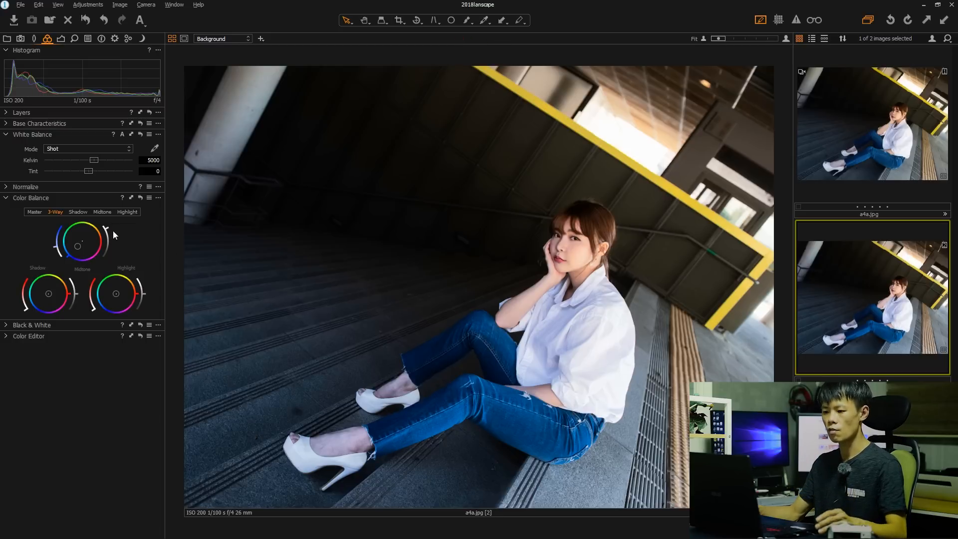
left_click_drag(108, 229, 103, 266)
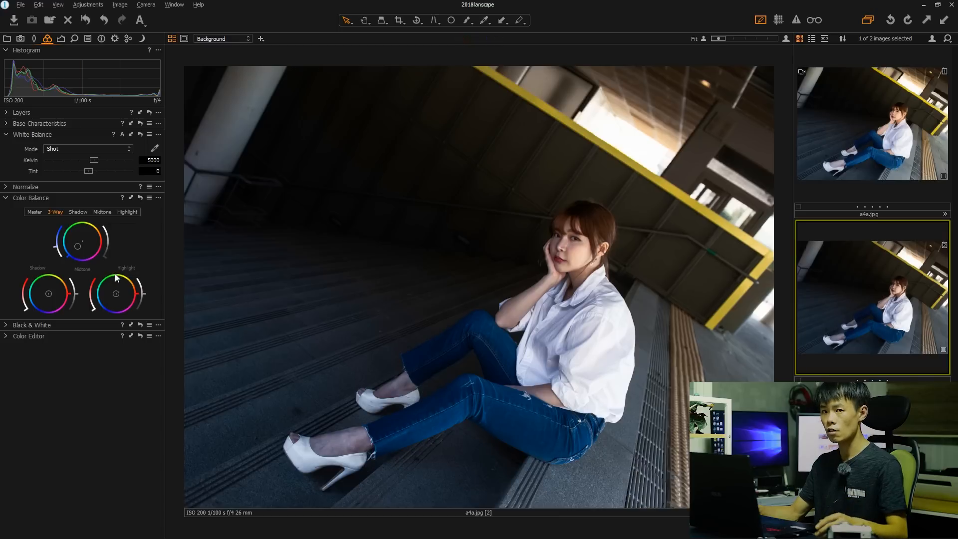
left_click_drag(107, 258, 118, 231)
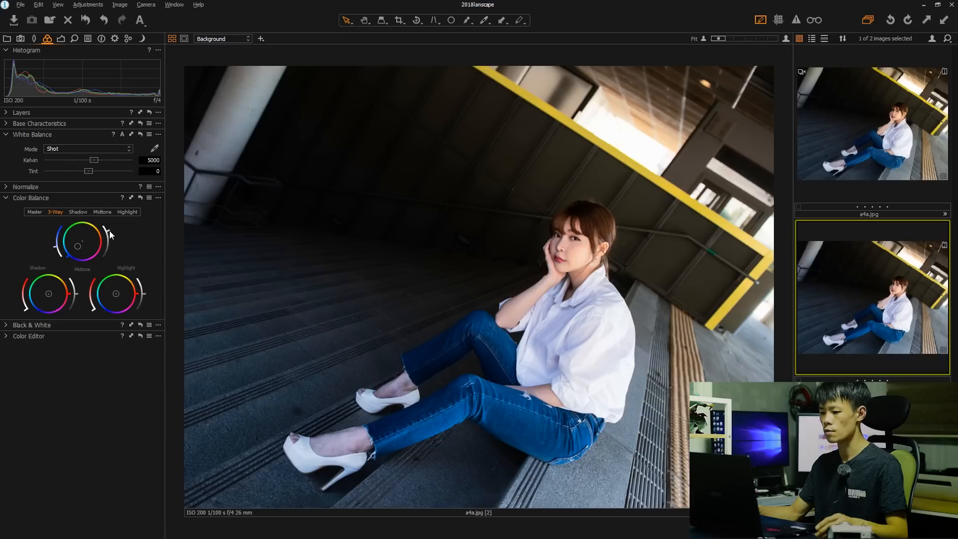
left_click_drag(109, 230, 109, 227)
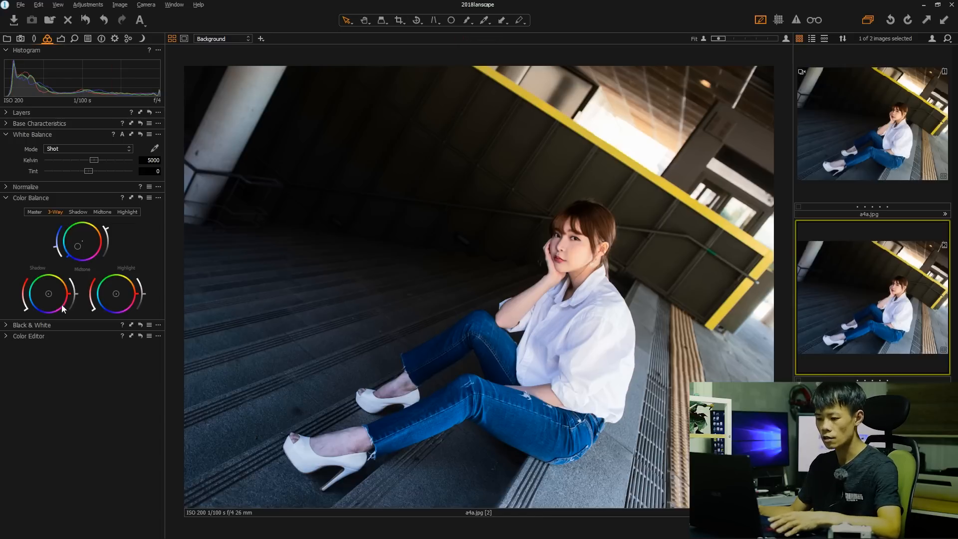
Shift the shadows of the second variant towards blue in the 3-Way Color Balance.
left_click_drag(49, 296, 47, 301)
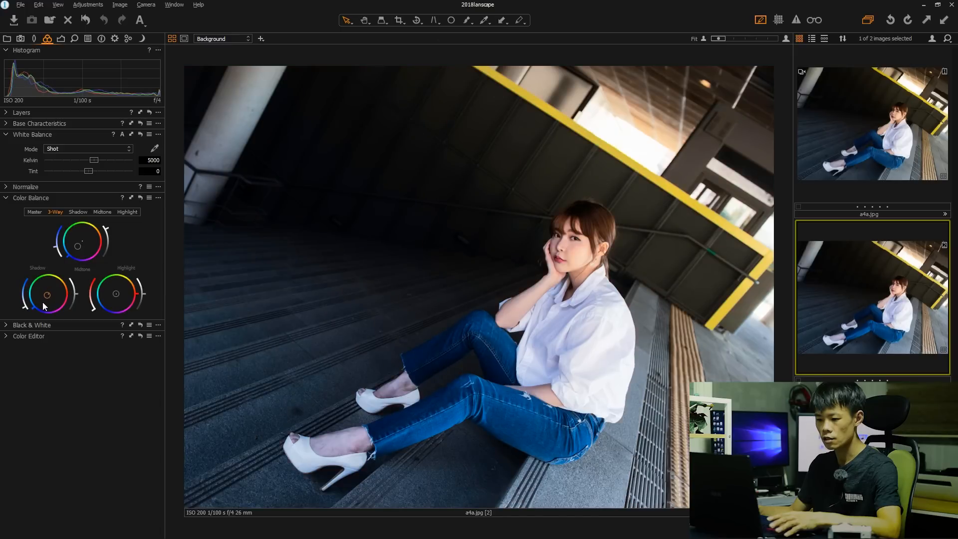
left_click_drag(43, 302, 45, 302)
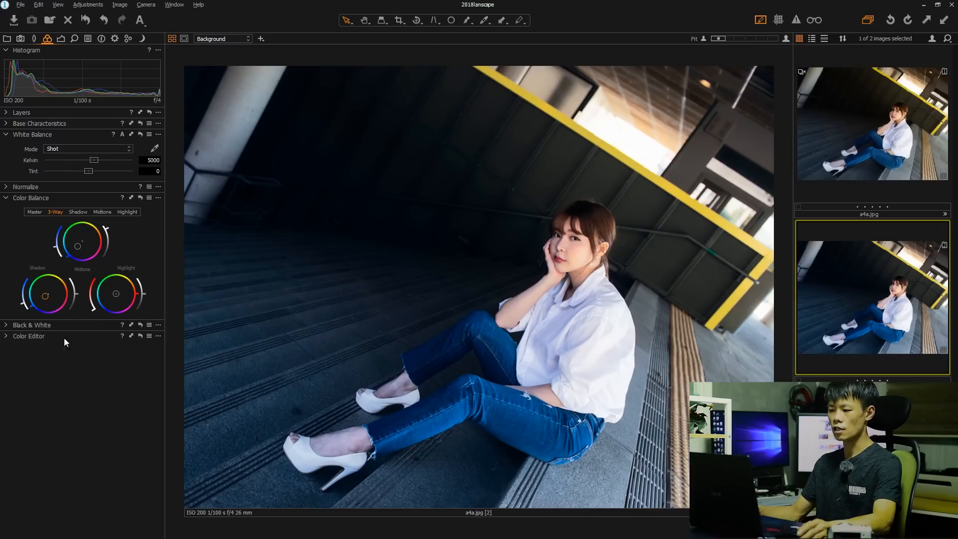
mouse_move(78, 295)
left_mouse_down()
mouse_move(78, 266)
mouse_move(80, 296)
left_mouse_up()
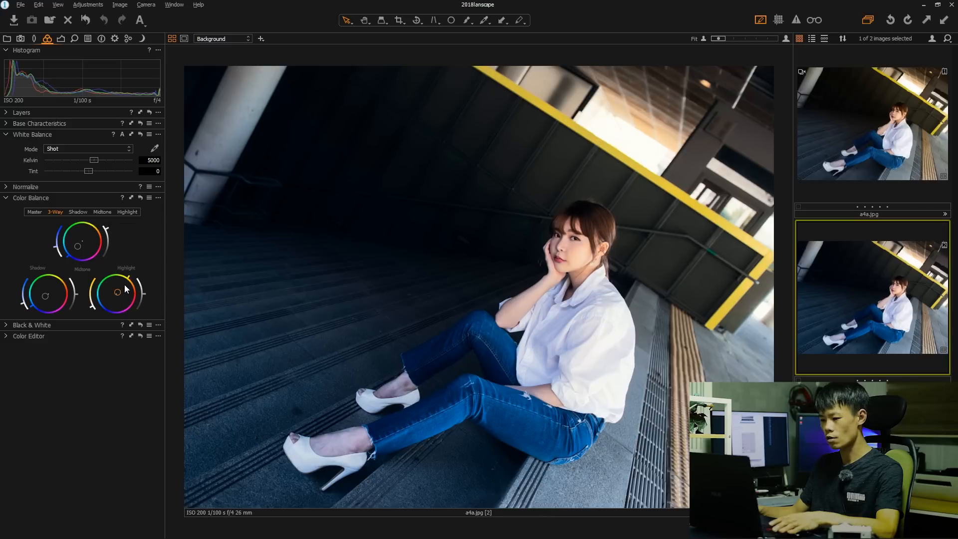
Tint the second variant's highlights towards yellow-orange and raise the highlight brightness slightly.
left_click_drag(125, 288, 129, 285)
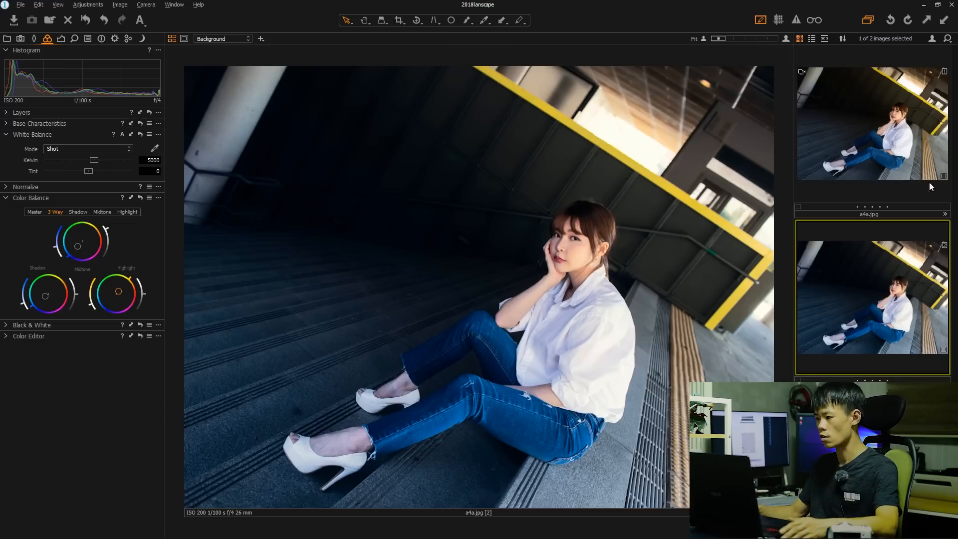
left_click(879, 122)
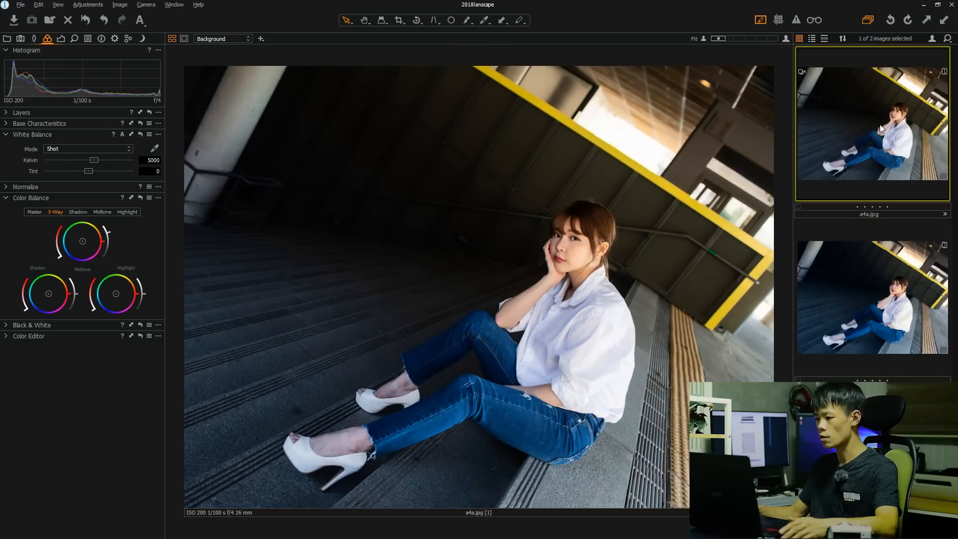
left_click(898, 311)
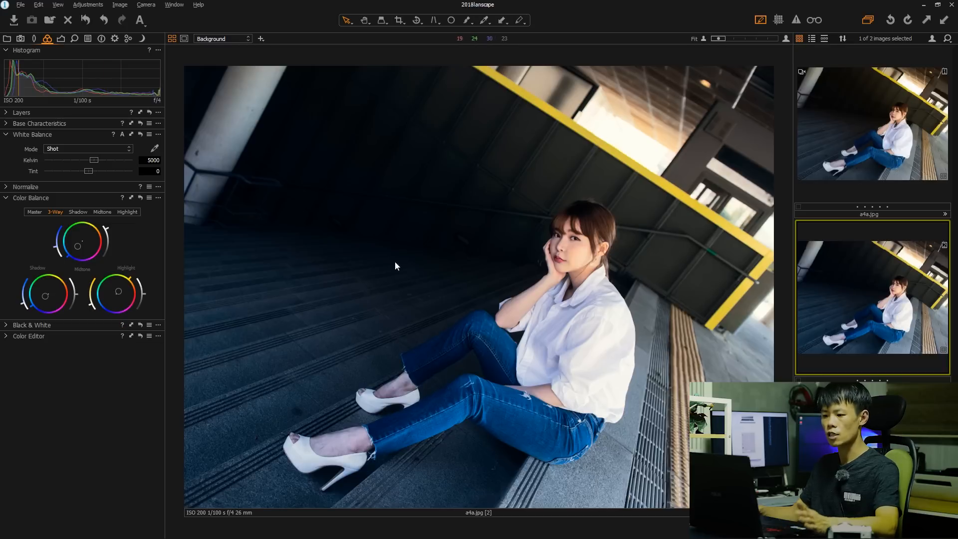
left_click_drag(142, 294, 147, 285)
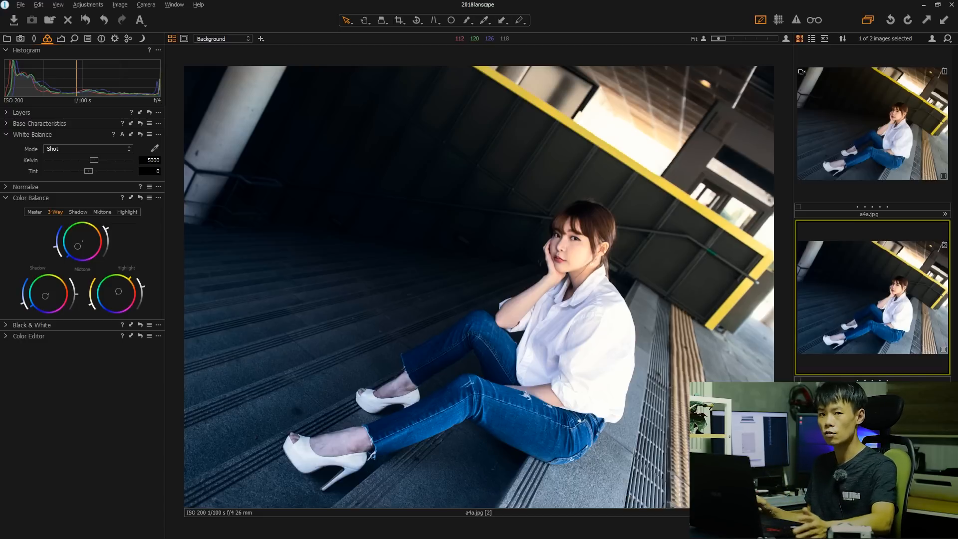
Compare the first variant with the fully graded second variant, checking shadows, skin tone and highlights.
left_click(849, 158)
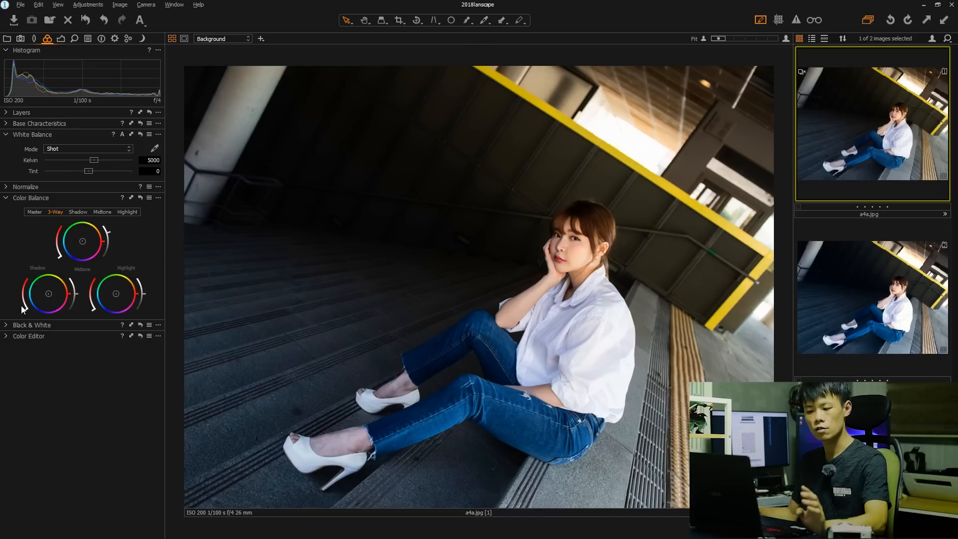
left_click(884, 326)
left_click(888, 175)
left_click(889, 302)
left_click(889, 167)
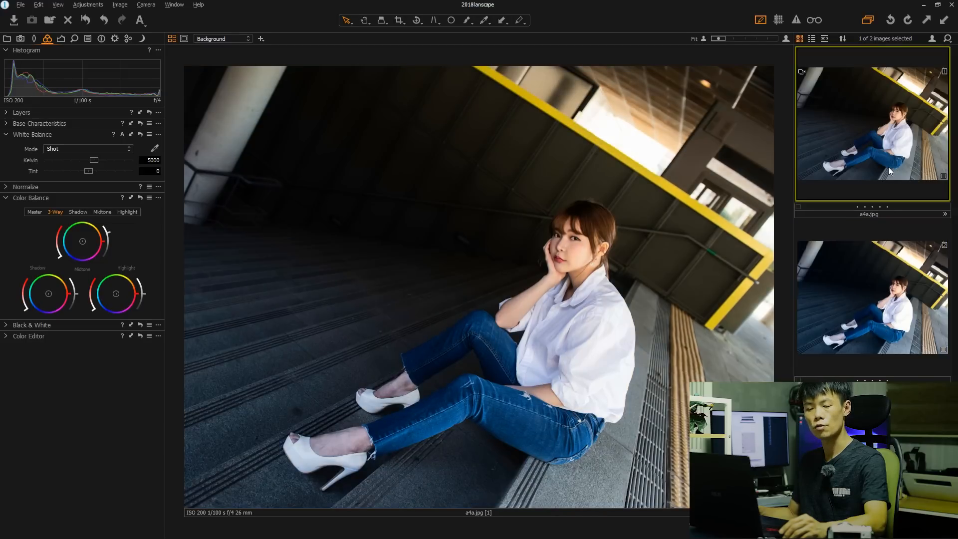
left_click(884, 281)
left_click(895, 136)
key("ctrl+d")
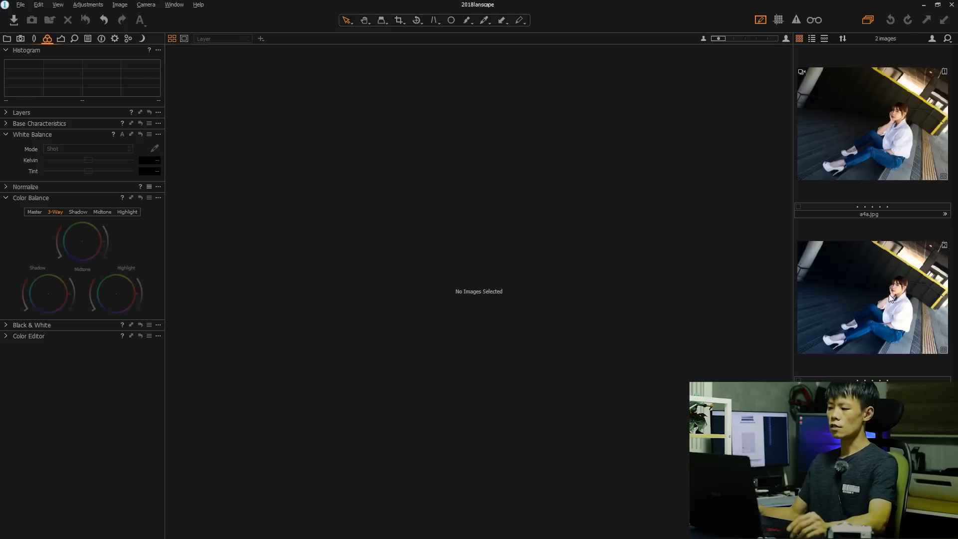
left_click(889, 295)
left_click(868, 156)
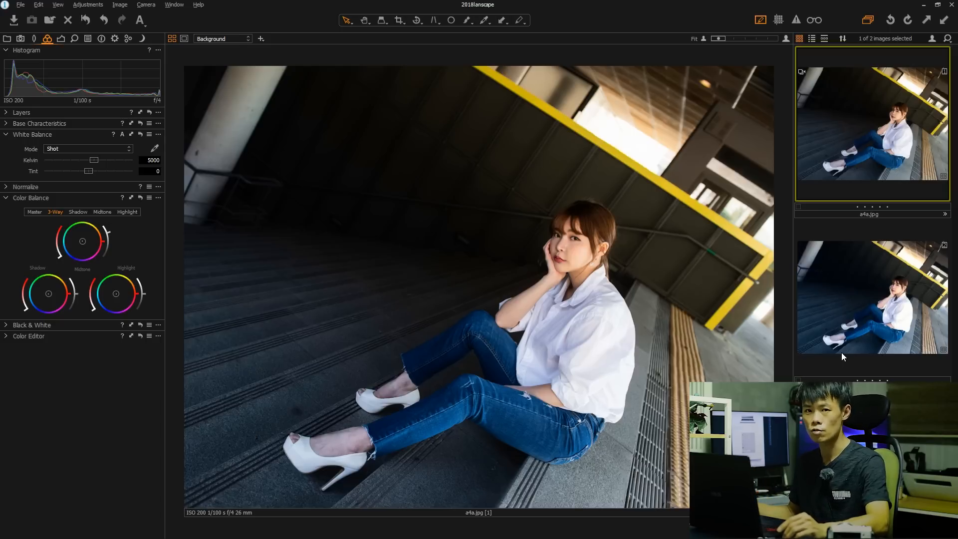
left_click(841, 353)
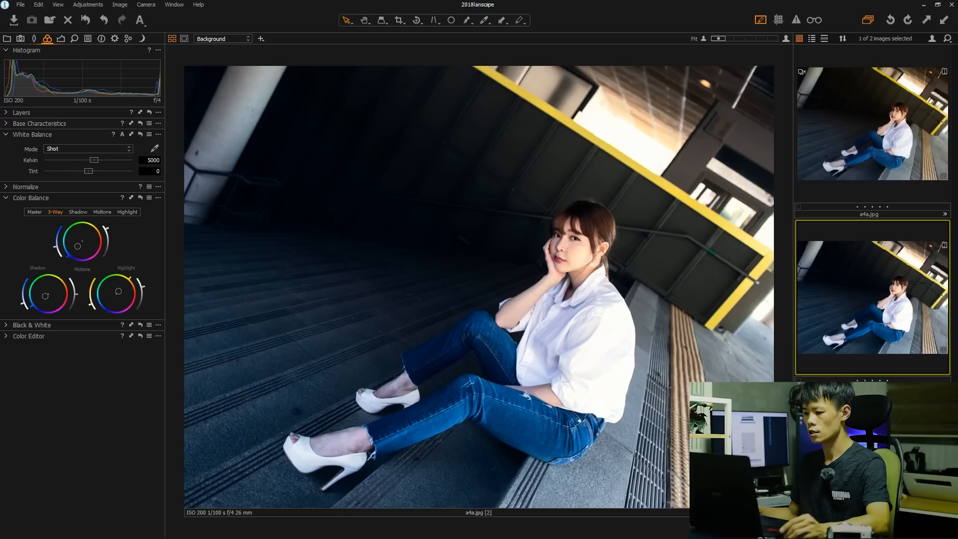